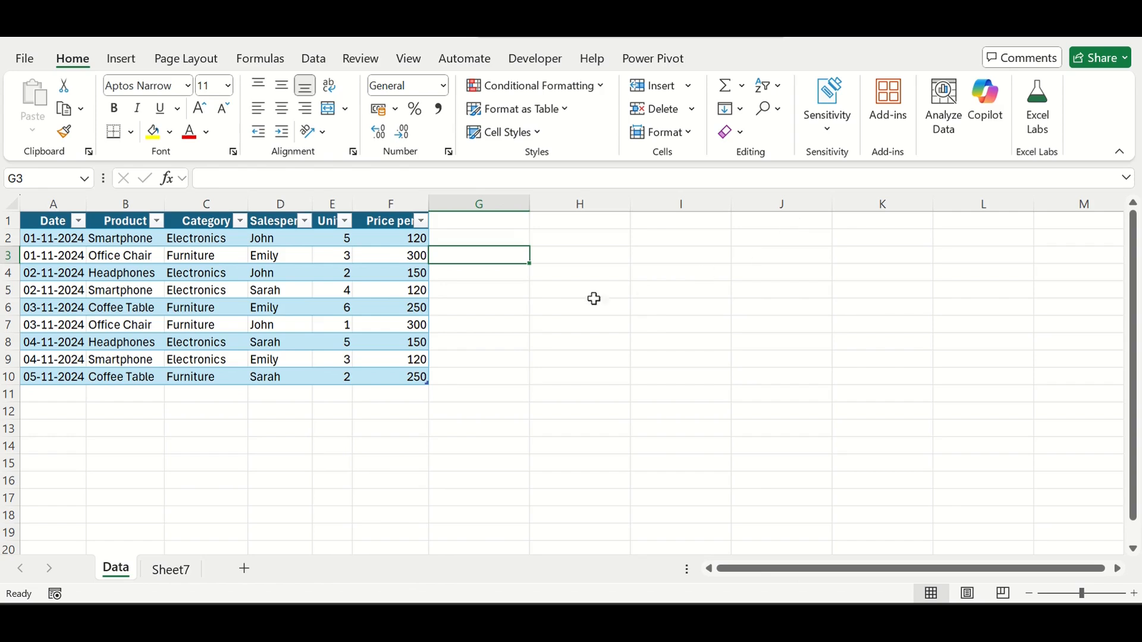
- Open Copilot for the sales table and ask it to suggest a formula column
click(176, 288)
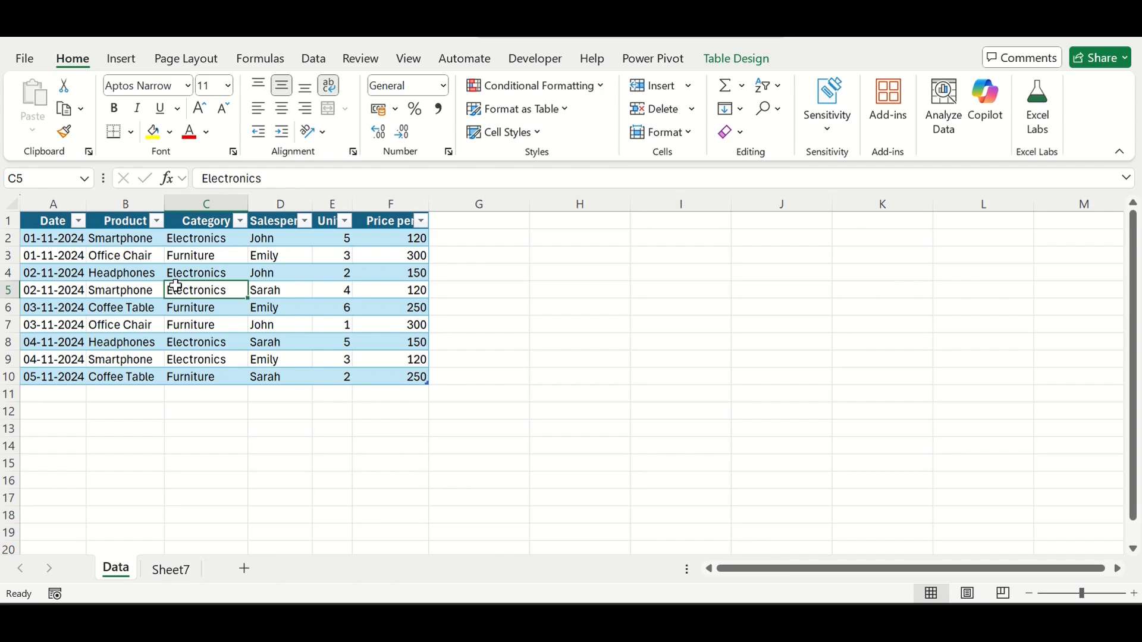
key(Left)
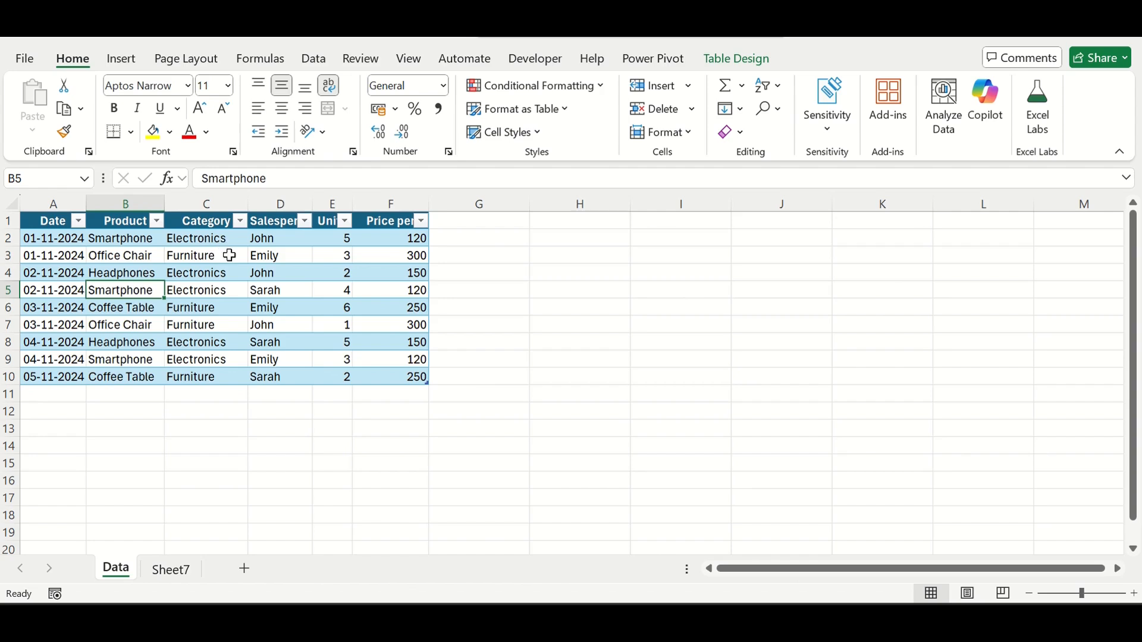
click(343, 262)
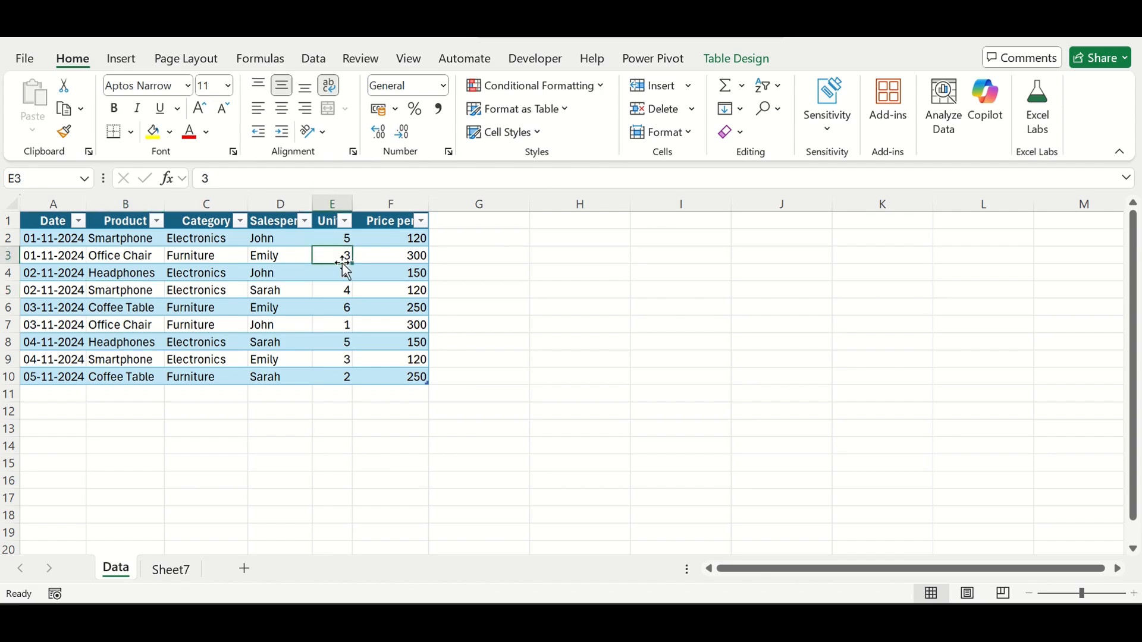
click(1007, 98)
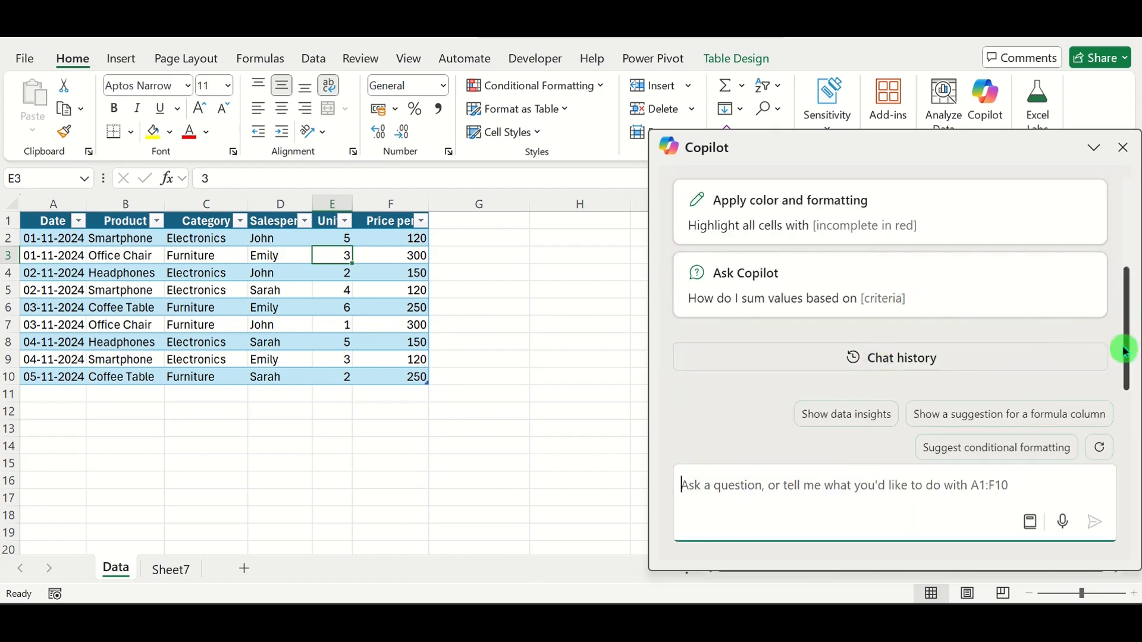
drag(1129, 356, 1124, 242)
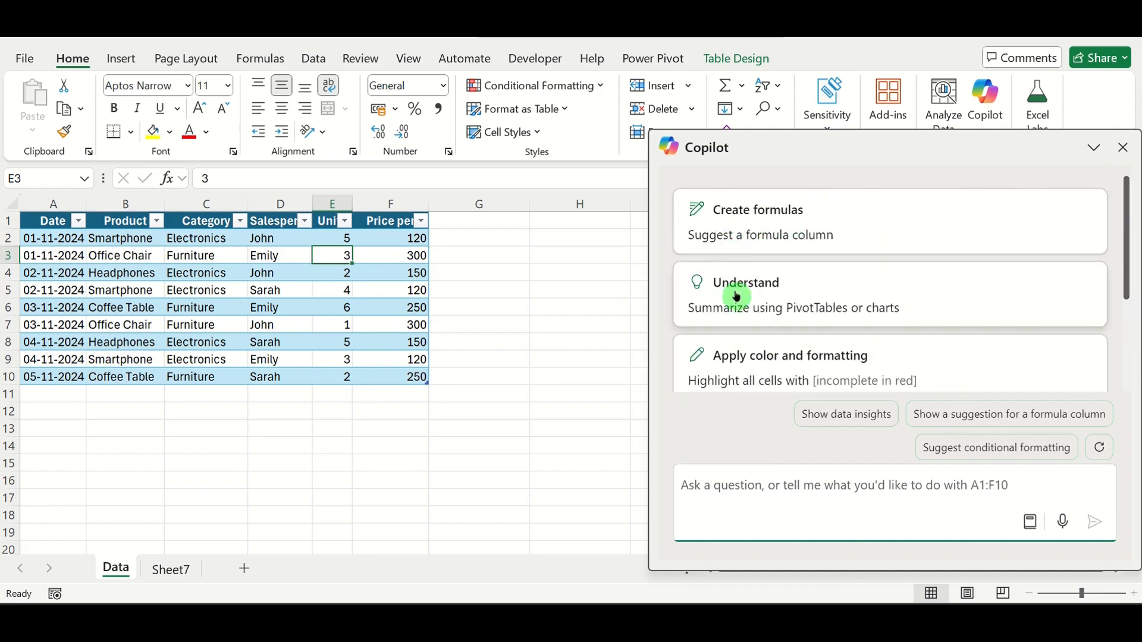
click(758, 237)
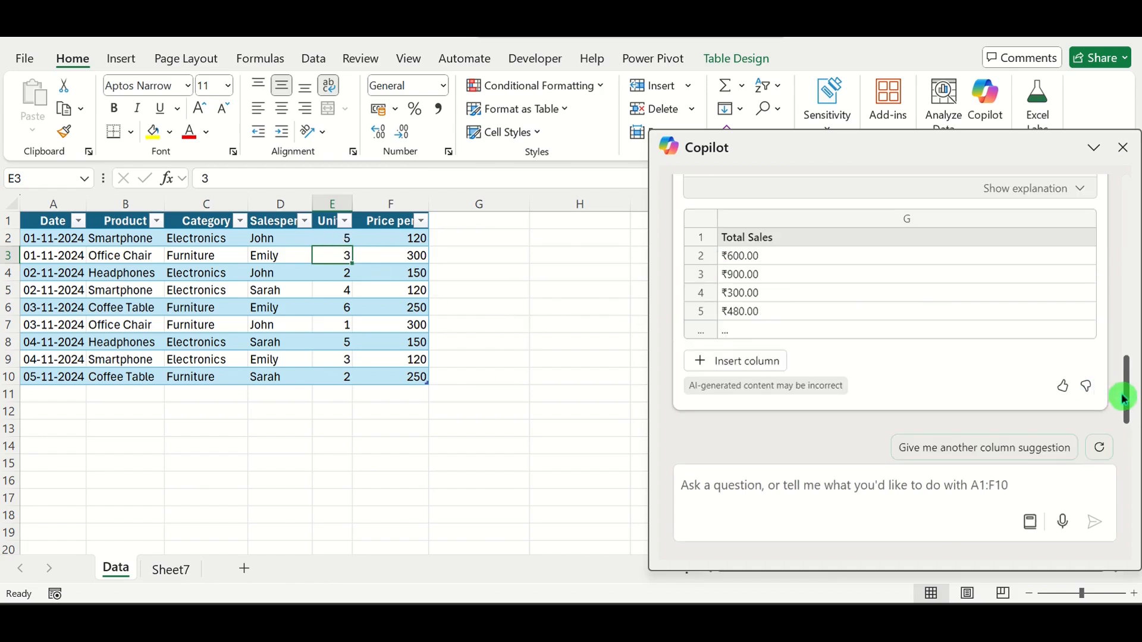
- Insert the suggested Total Sales column into the sales table
mouse_move(1128, 401)
mouse_down()
mouse_move(1129, 355)
mouse_move(1128, 400)
mouse_up()
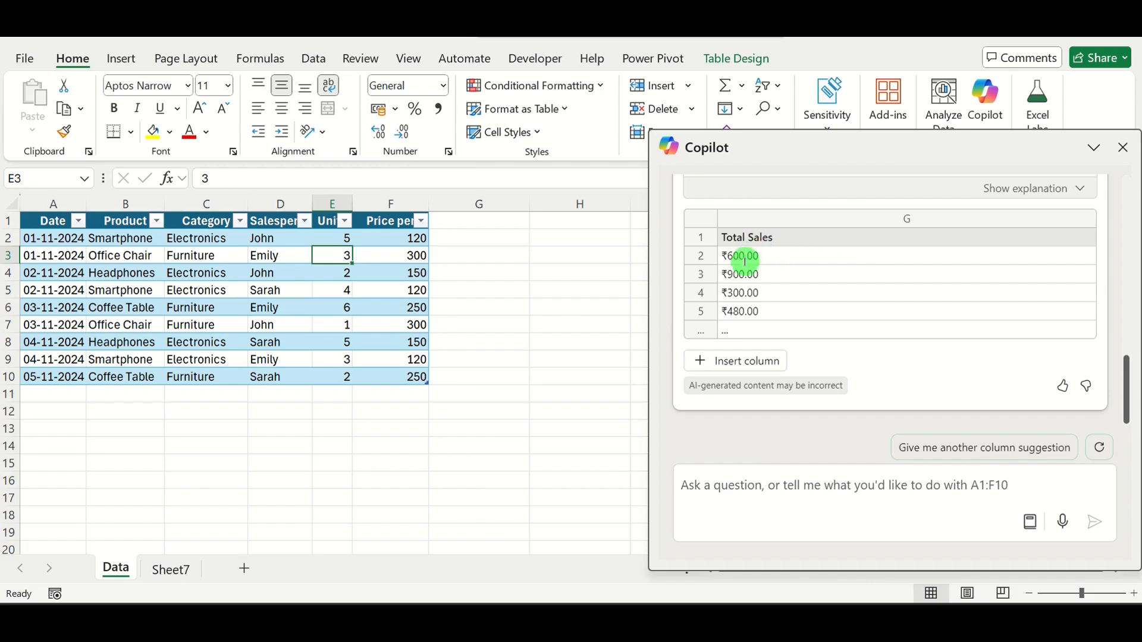
click(746, 361)
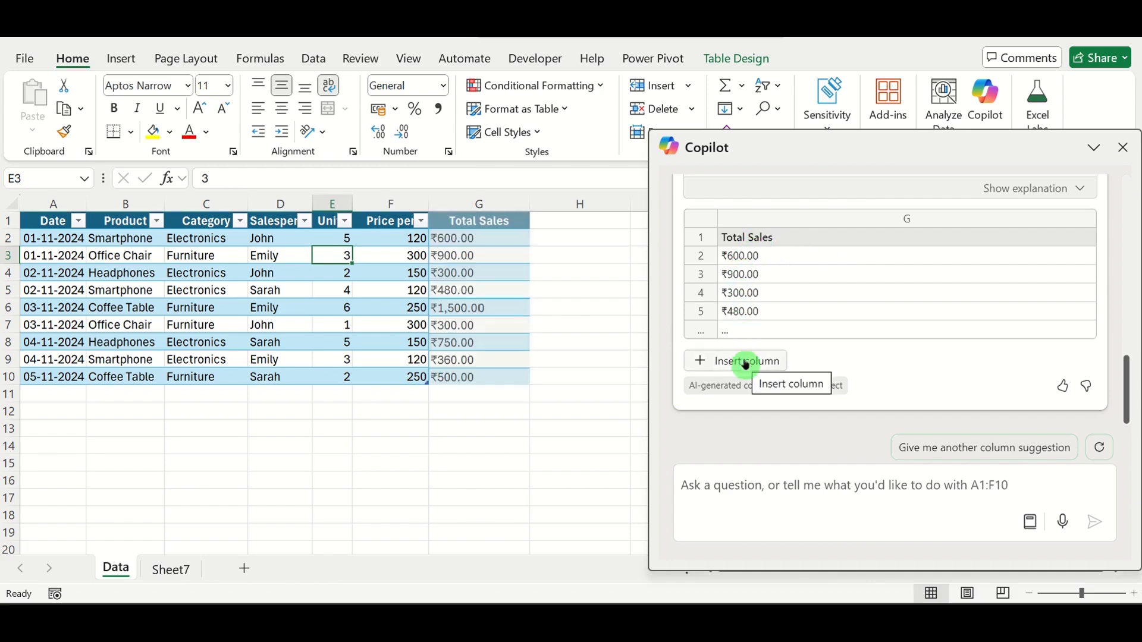
click(745, 363)
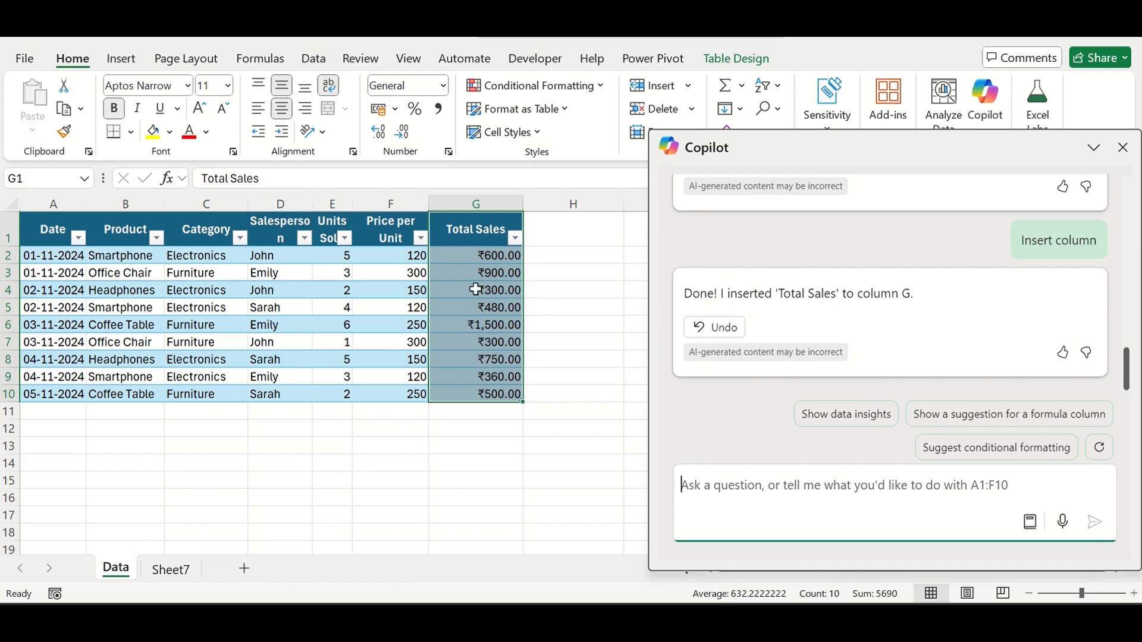
- Have Copilot write a formula column giving people 5% bonus for sales over 300 and 10% for sales more than 600, and insert it
click(714, 487)
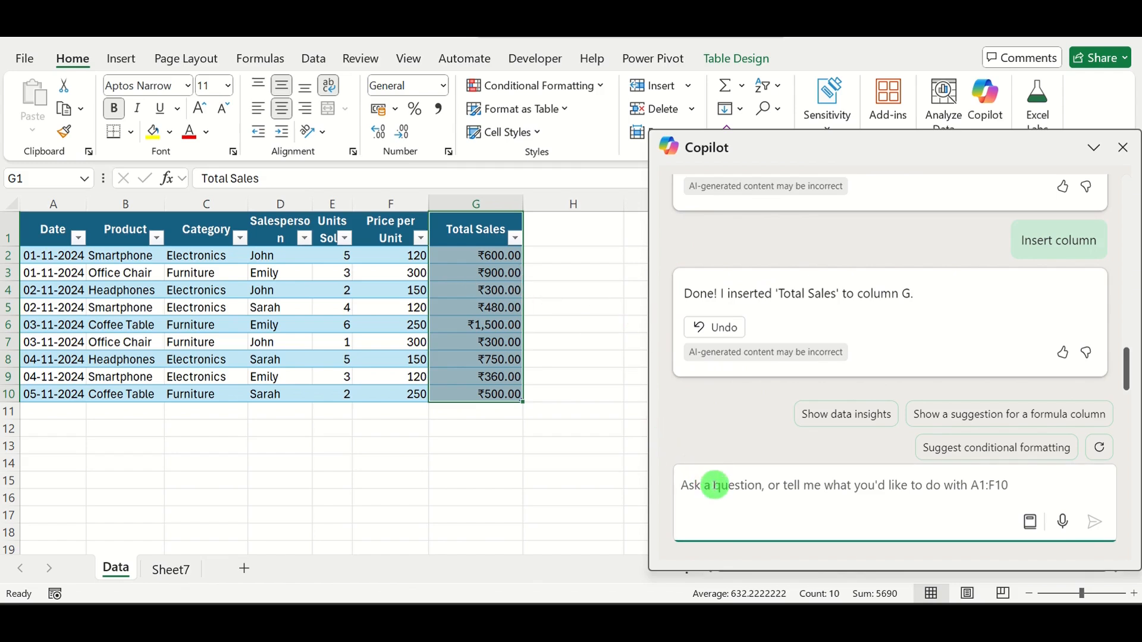
text(can)
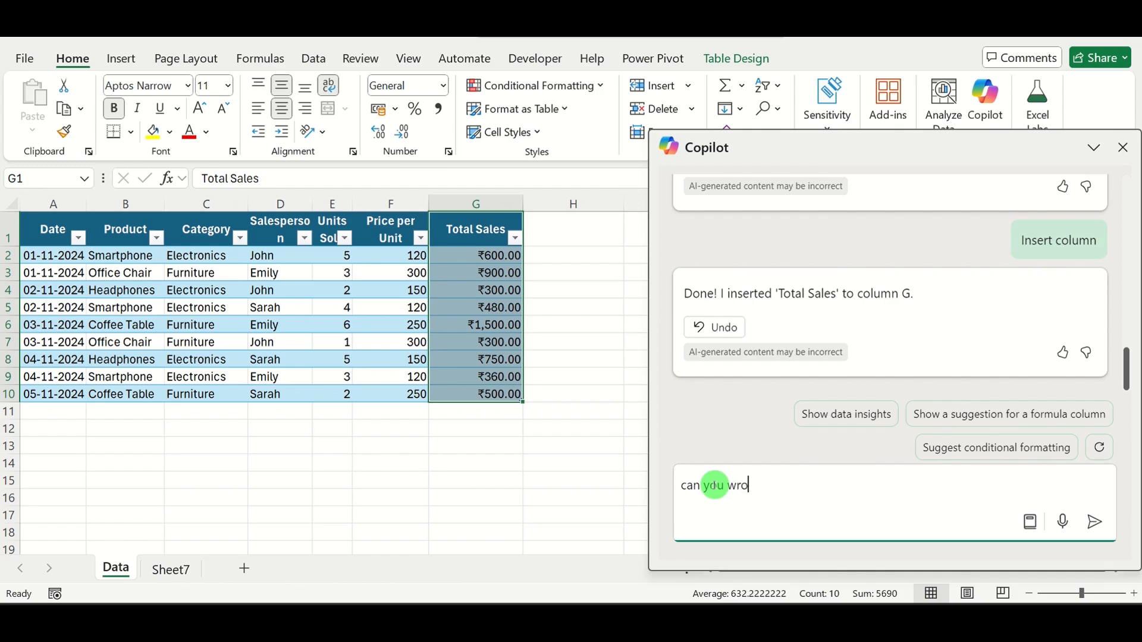
text( you write a formula colu)
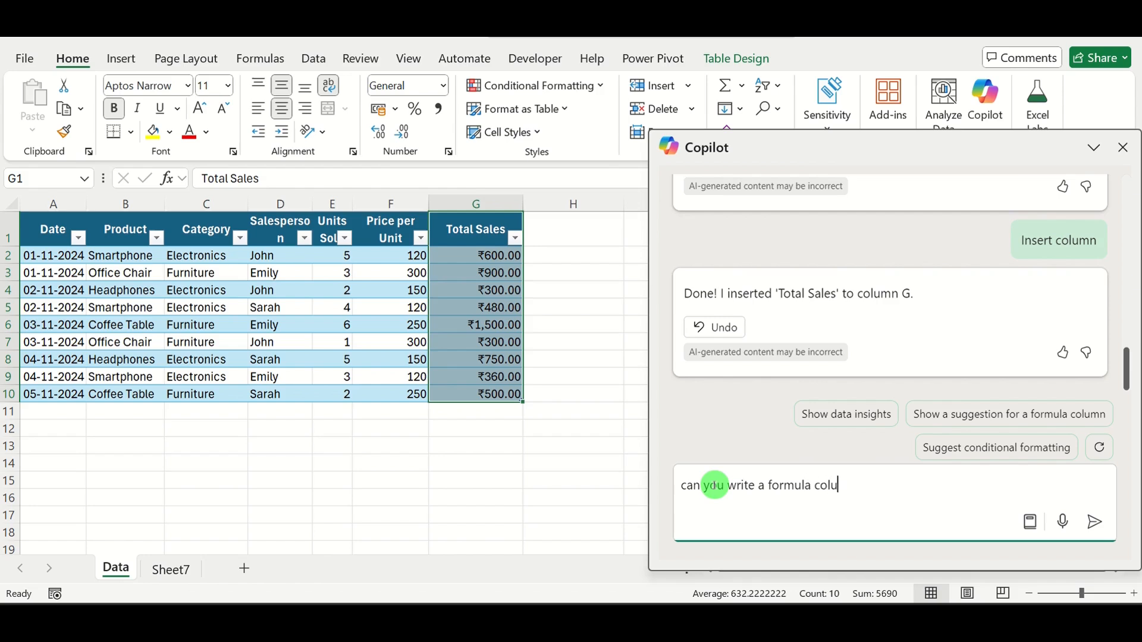
text(mn to give 5% bon)
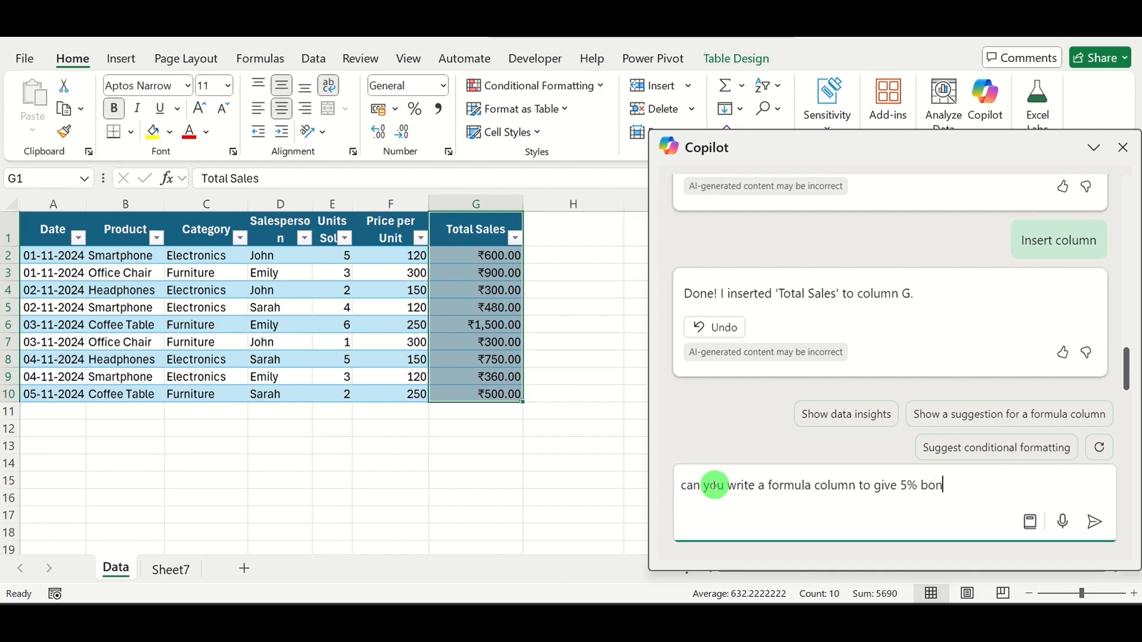
text(us to people with )
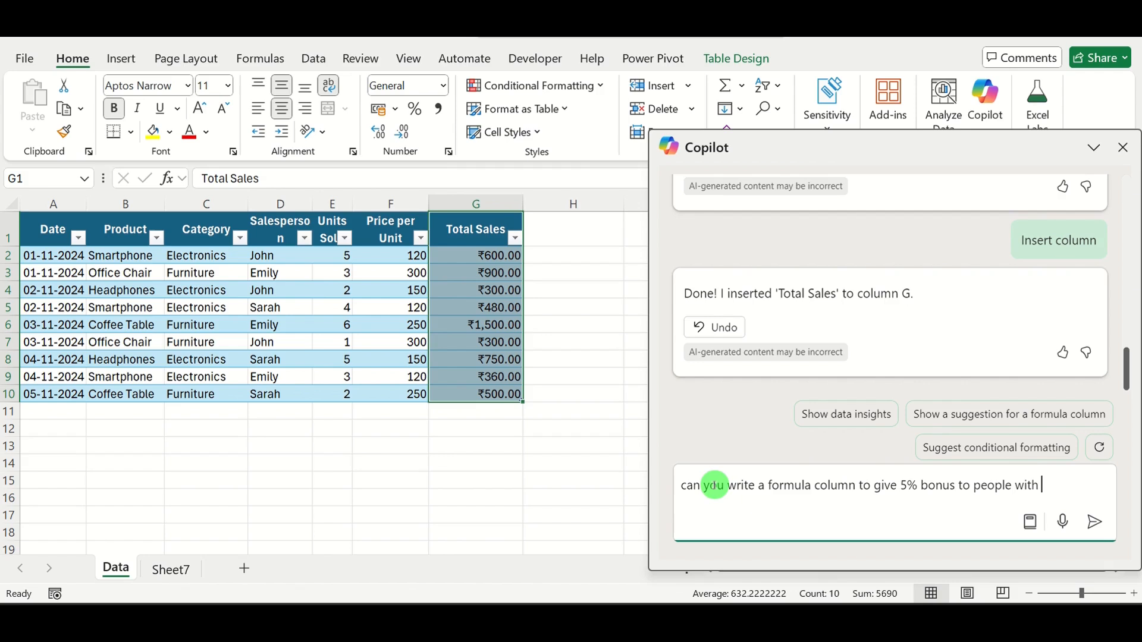
text(sales over 300 and 10%)
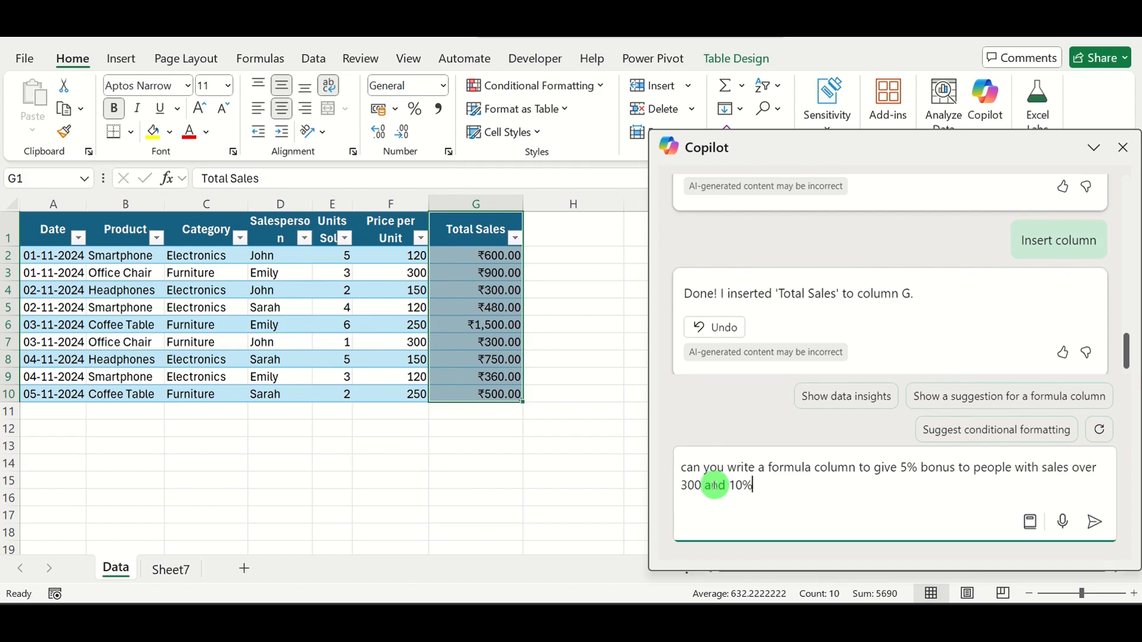
text( bonus to people wi)
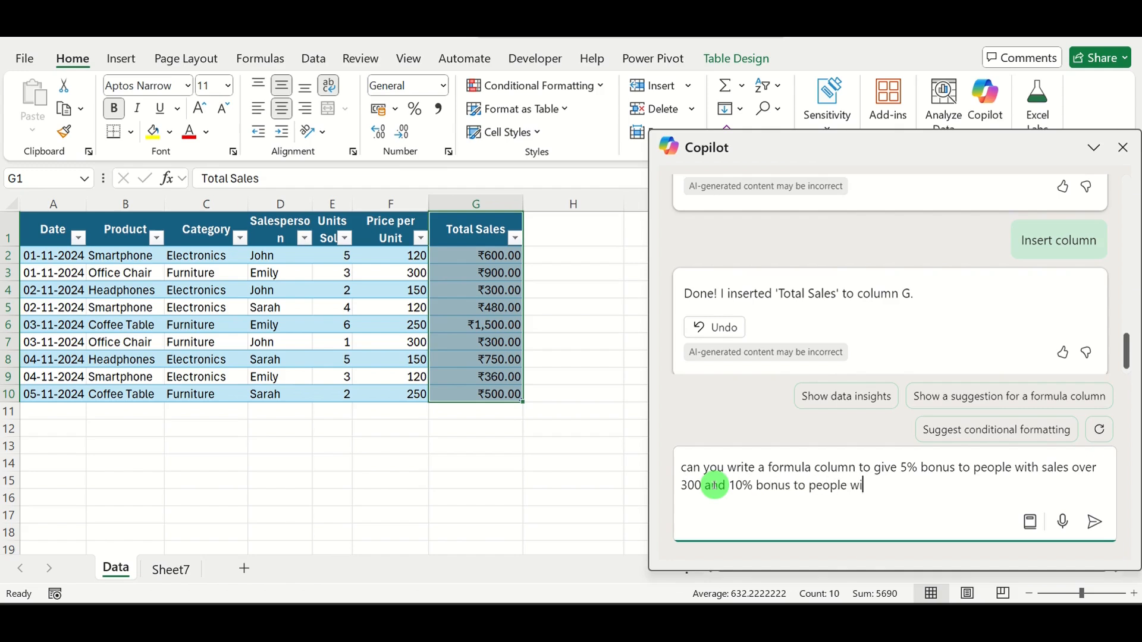
text(th sales more than 600)
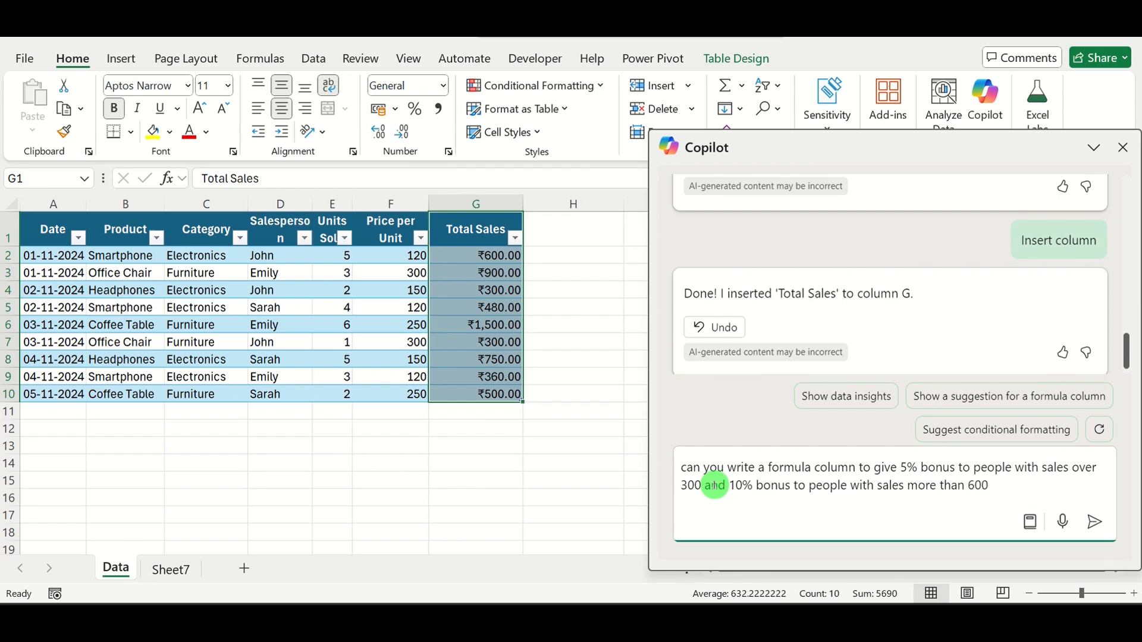
click(1096, 525)
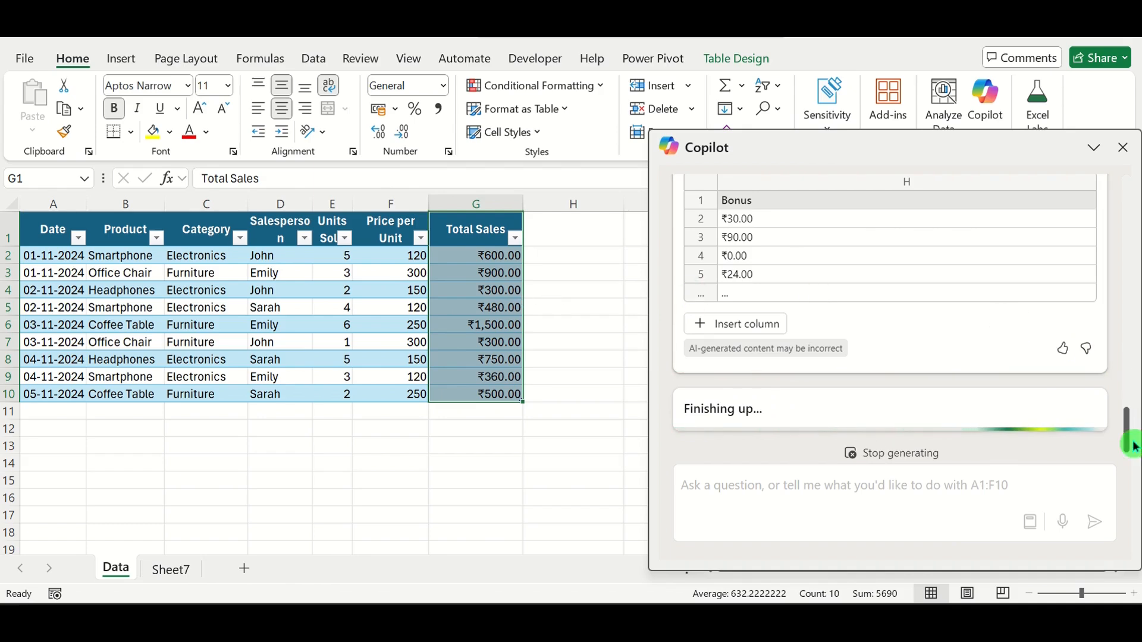
drag(1133, 446, 1125, 414)
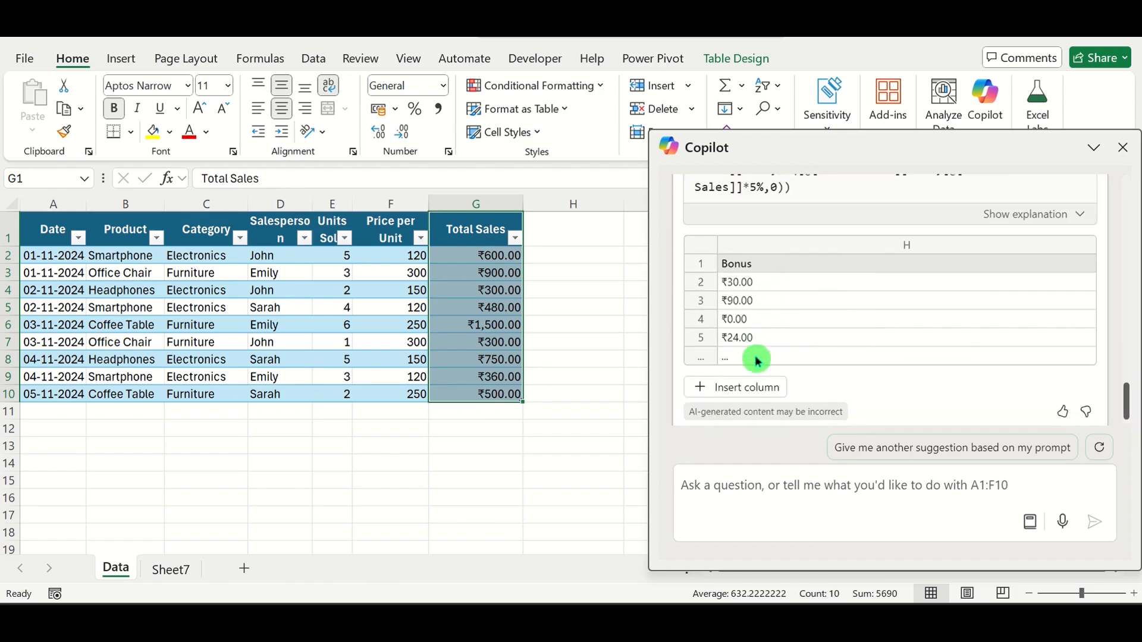
click(754, 391)
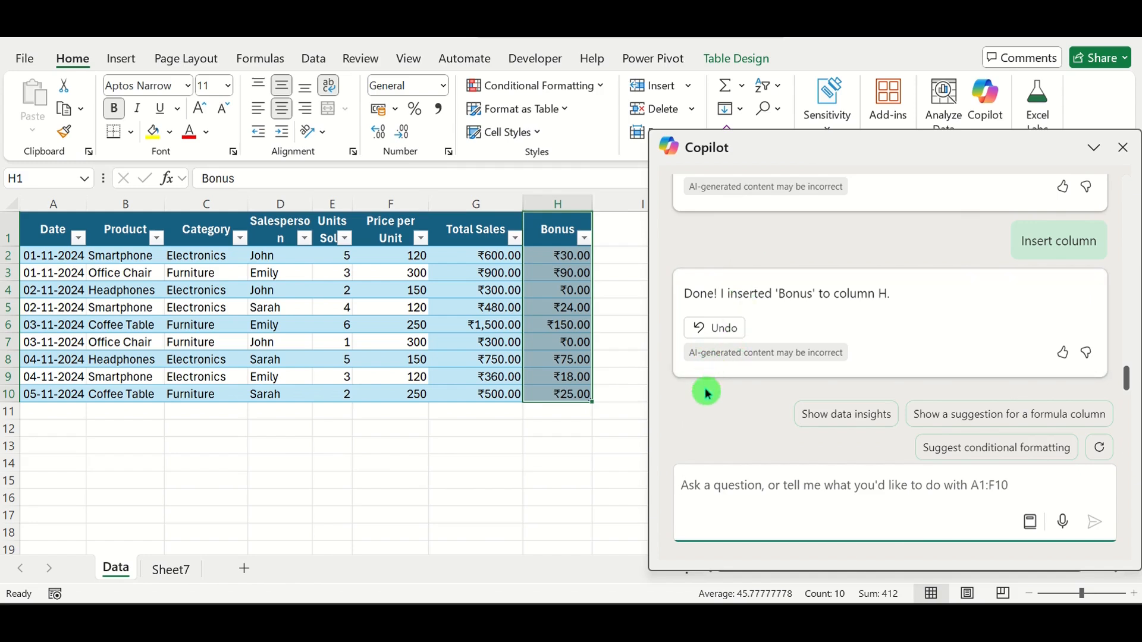
- Ask Copilot for another formula column suggestion, review its formula and preview, and request a further column suggestion
click(1000, 416)
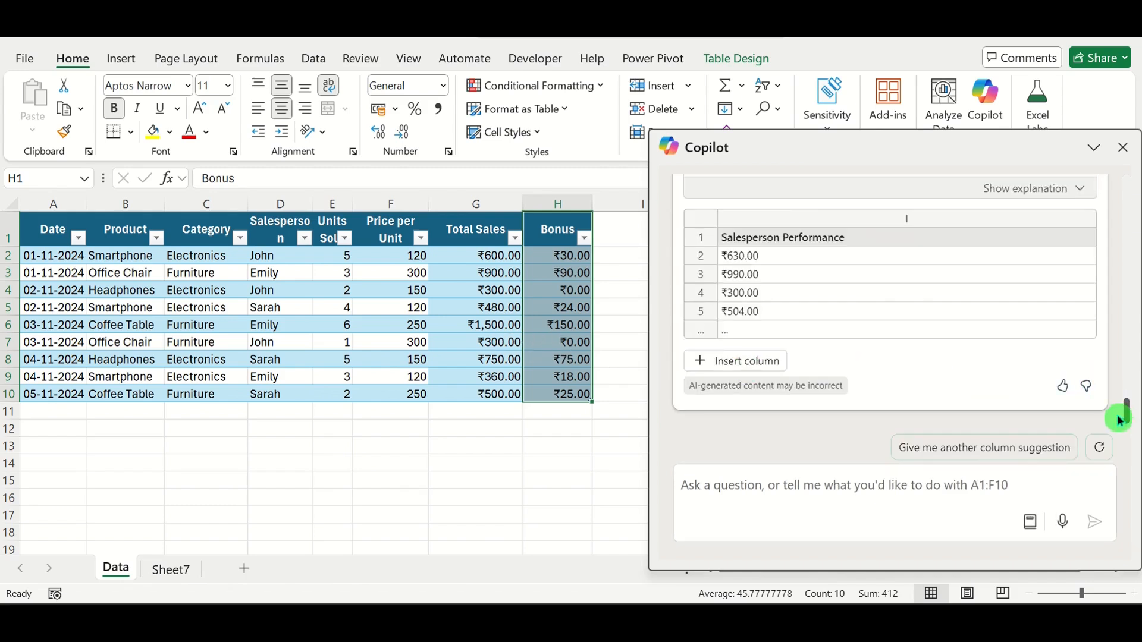
drag(1120, 421, 1128, 403)
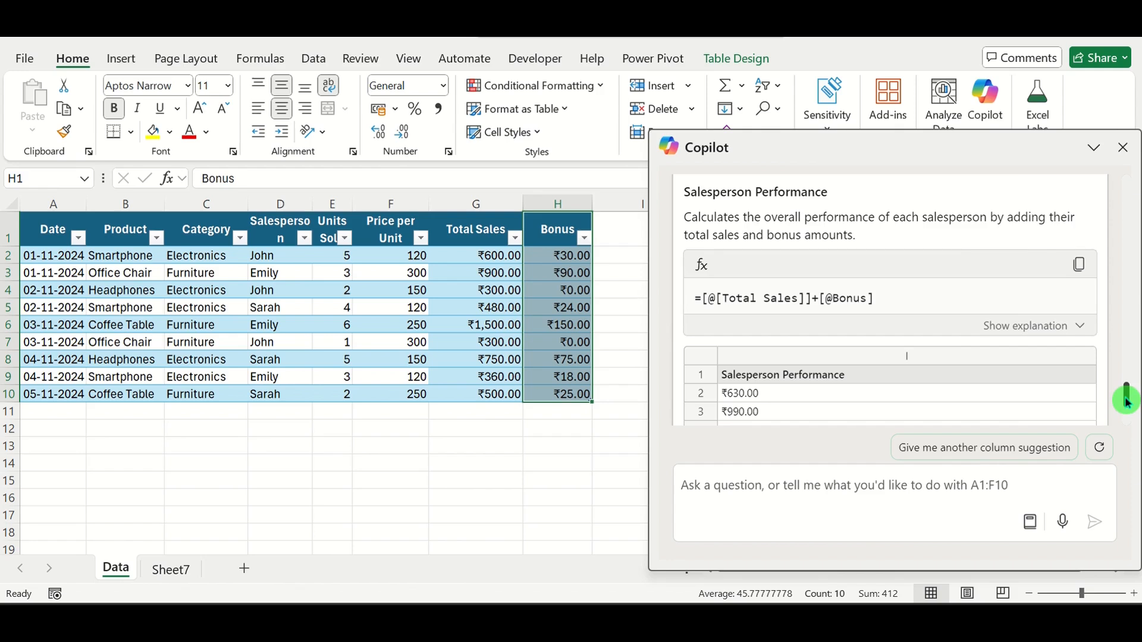
drag(1126, 403, 1127, 417)
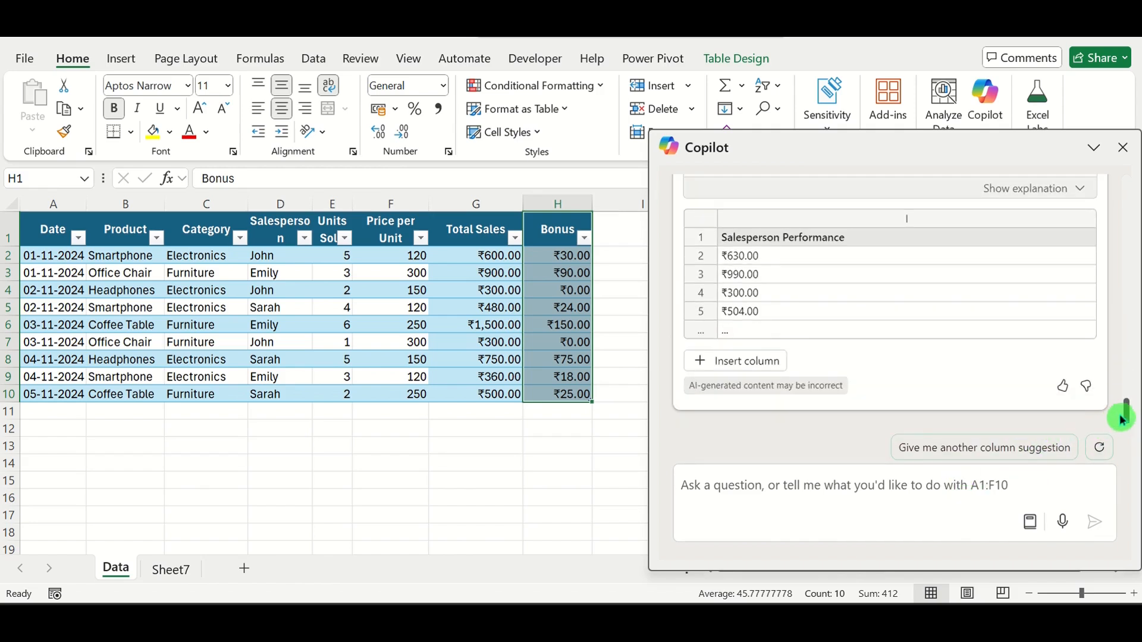
click(974, 457)
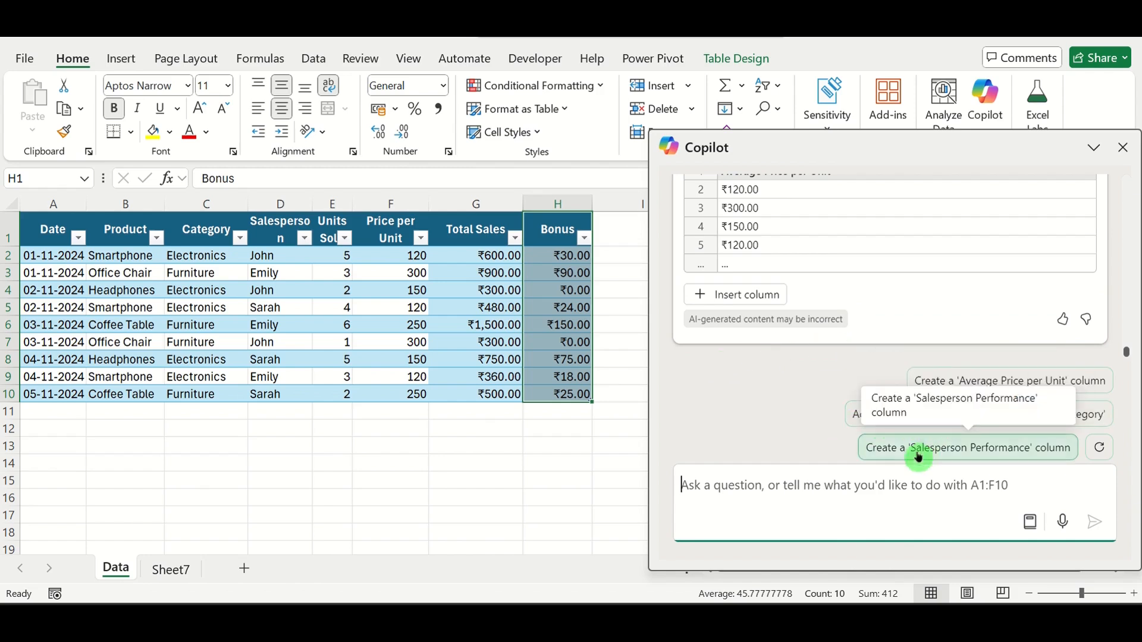
- Have Copilot create a column that combines 'Product' and 'Category' and insert it into the table
click(1100, 417)
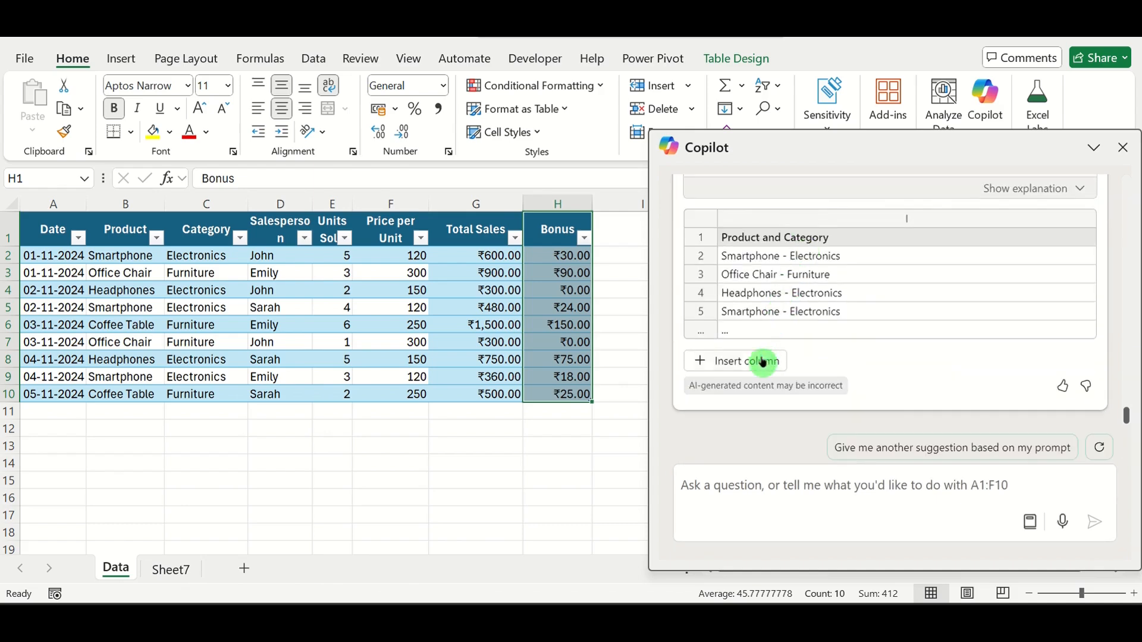
click(761, 363)
click(761, 362)
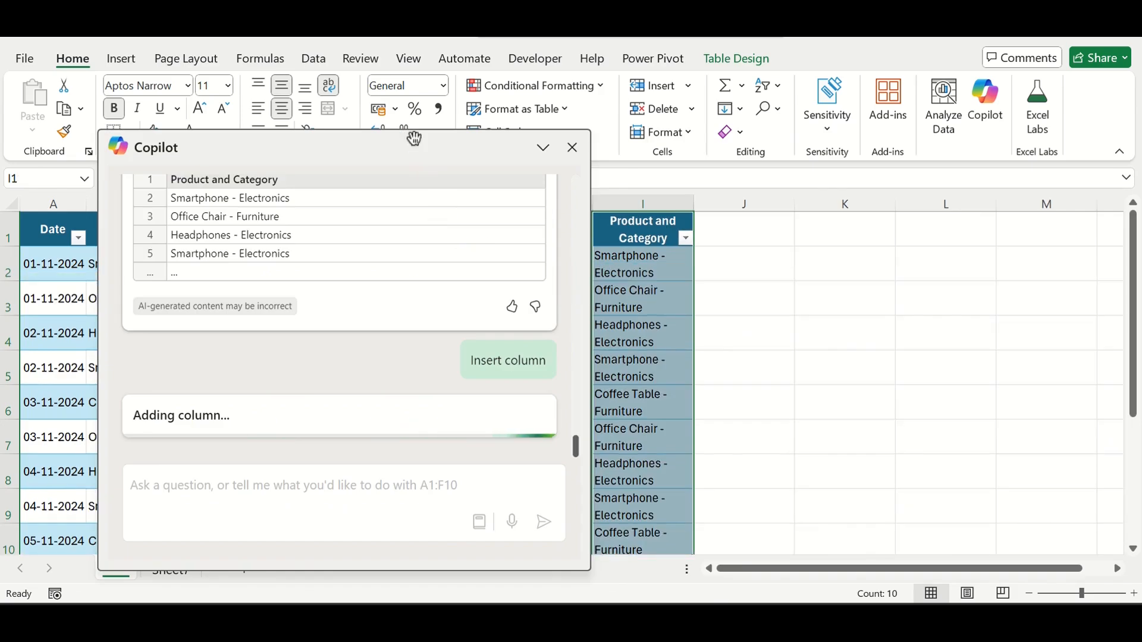
- Ask Copilot for data insights, add all insights to the grid, and close Copilot
drag(413, 135, 941, 131)
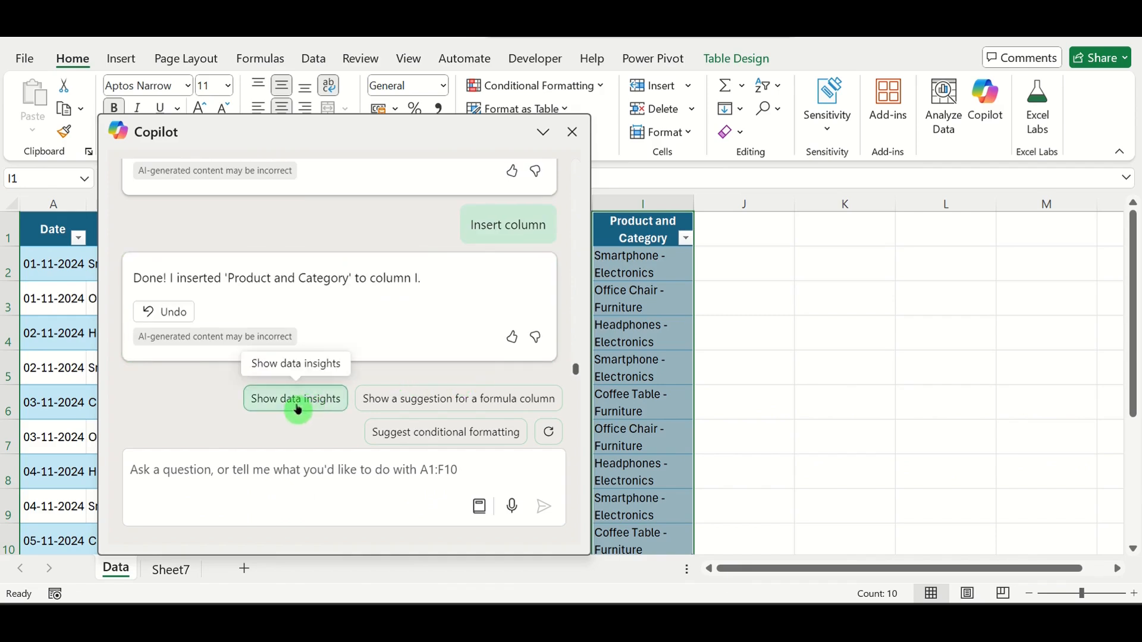
click(305, 411)
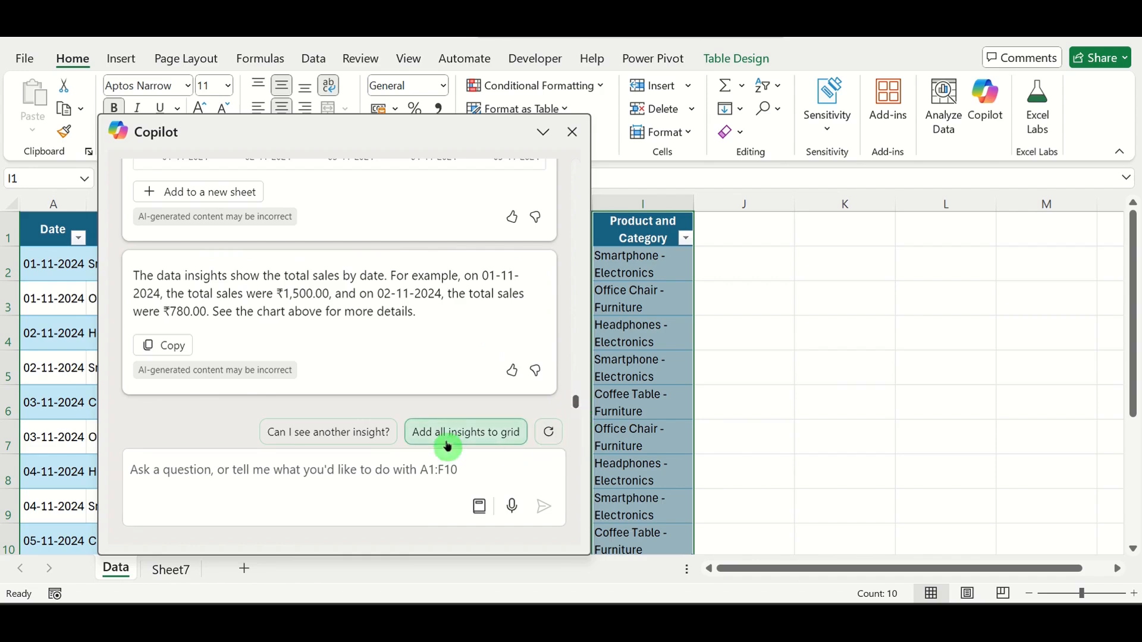
click(451, 443)
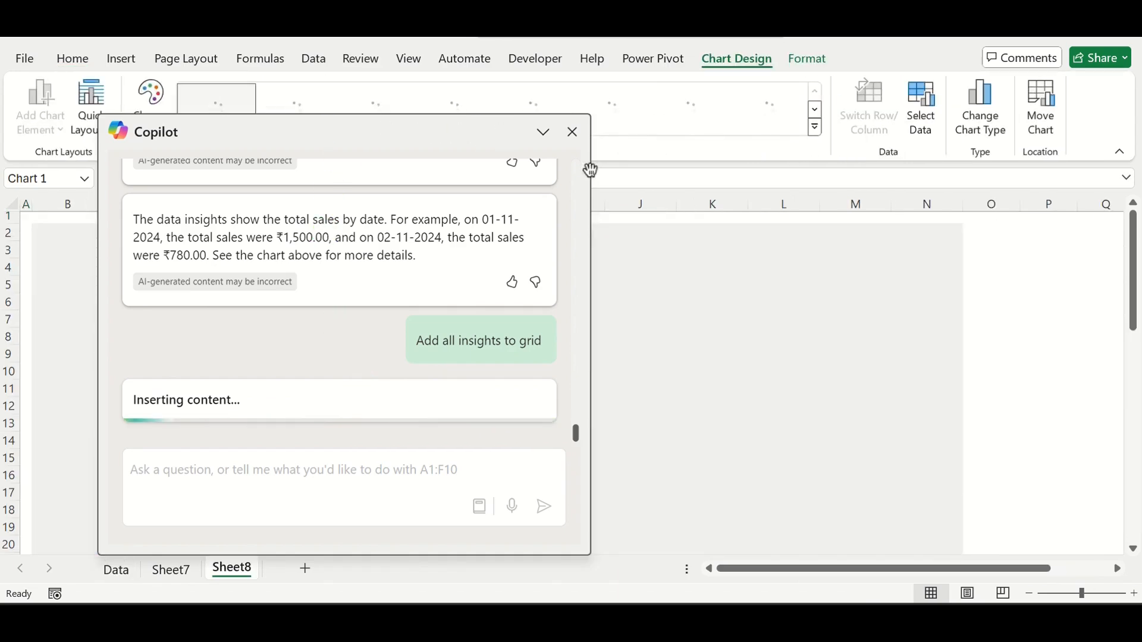
drag(590, 170, 739, 166)
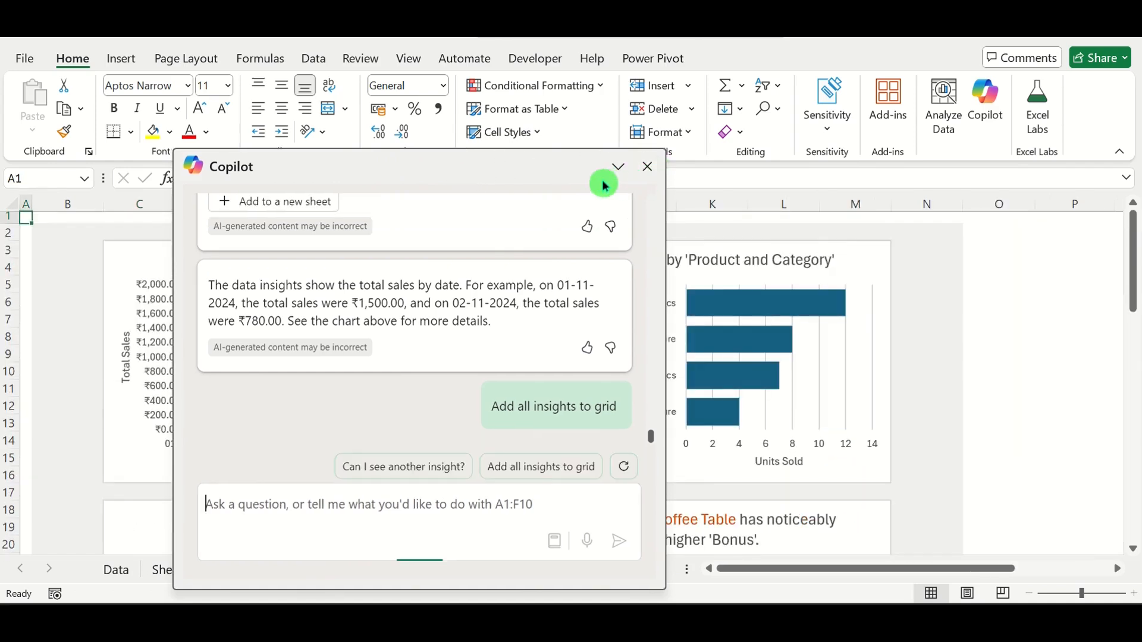
click(649, 170)
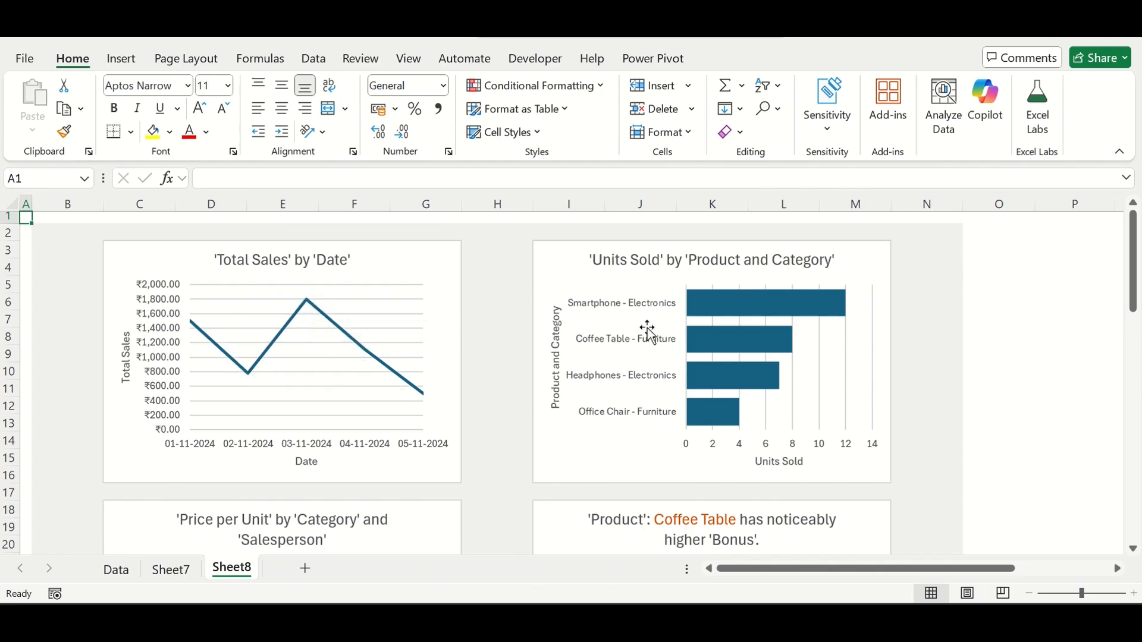
- Review the insight charts and their PivotTable sources on Sheet8, and return to the Data sheet
drag(1128, 261, 1131, 272)
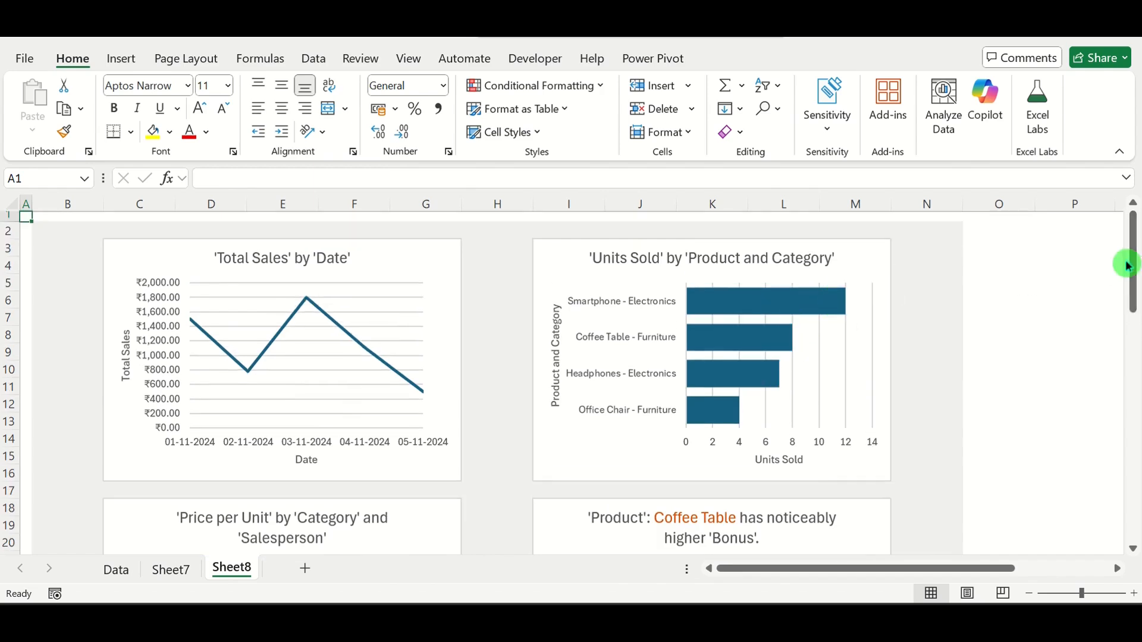
drag(1129, 263, 1129, 344)
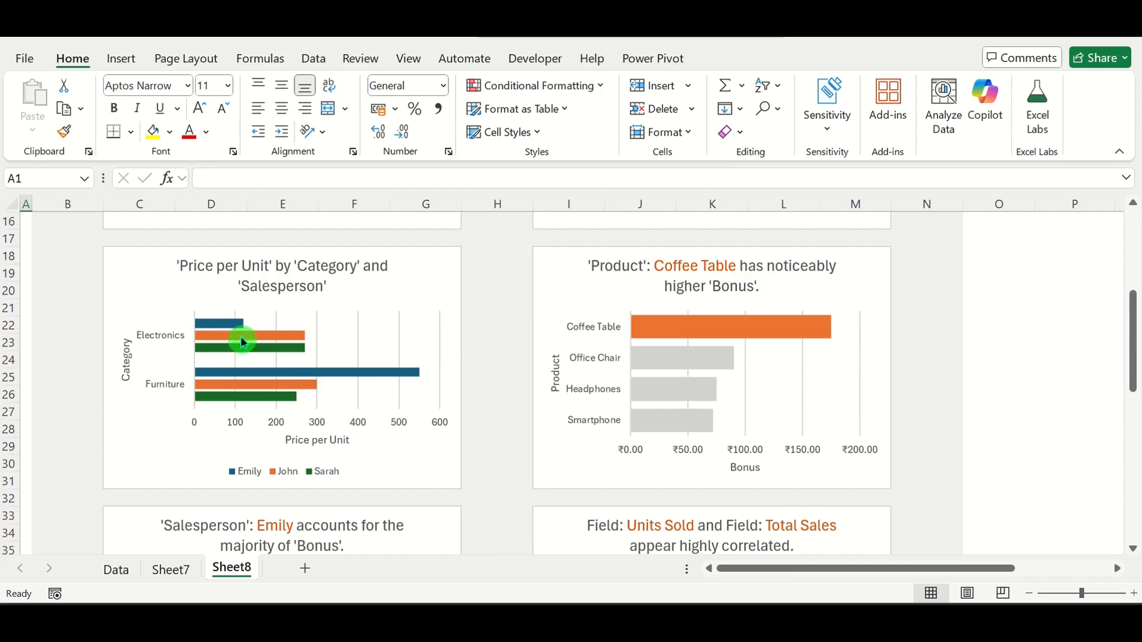
drag(1136, 333, 1133, 398)
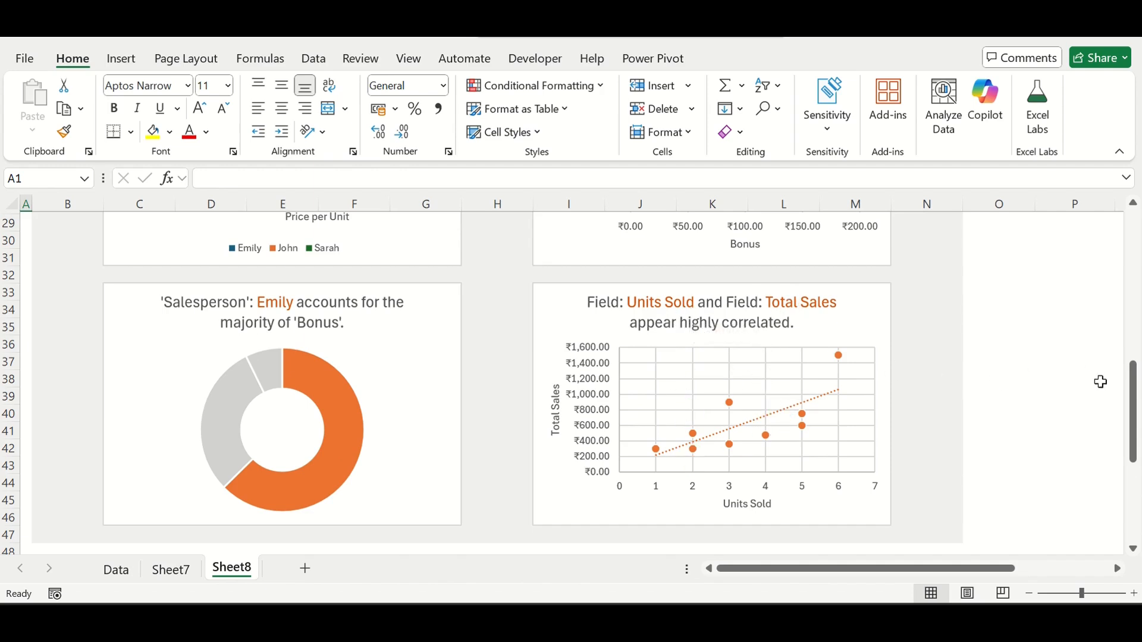
drag(1129, 391, 1136, 494)
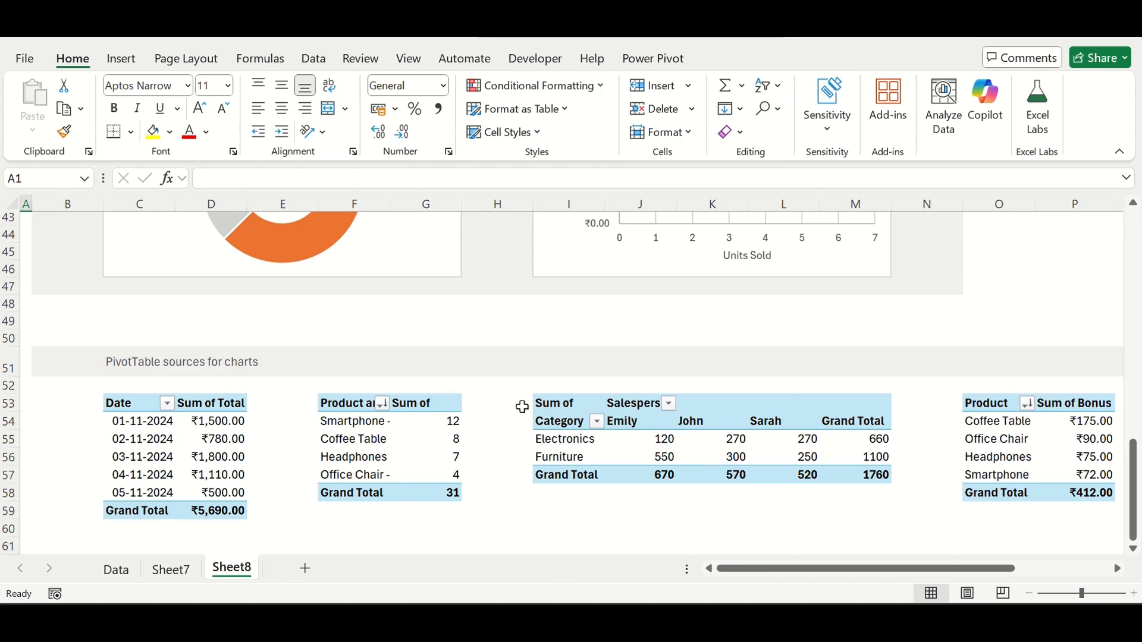
click(116, 570)
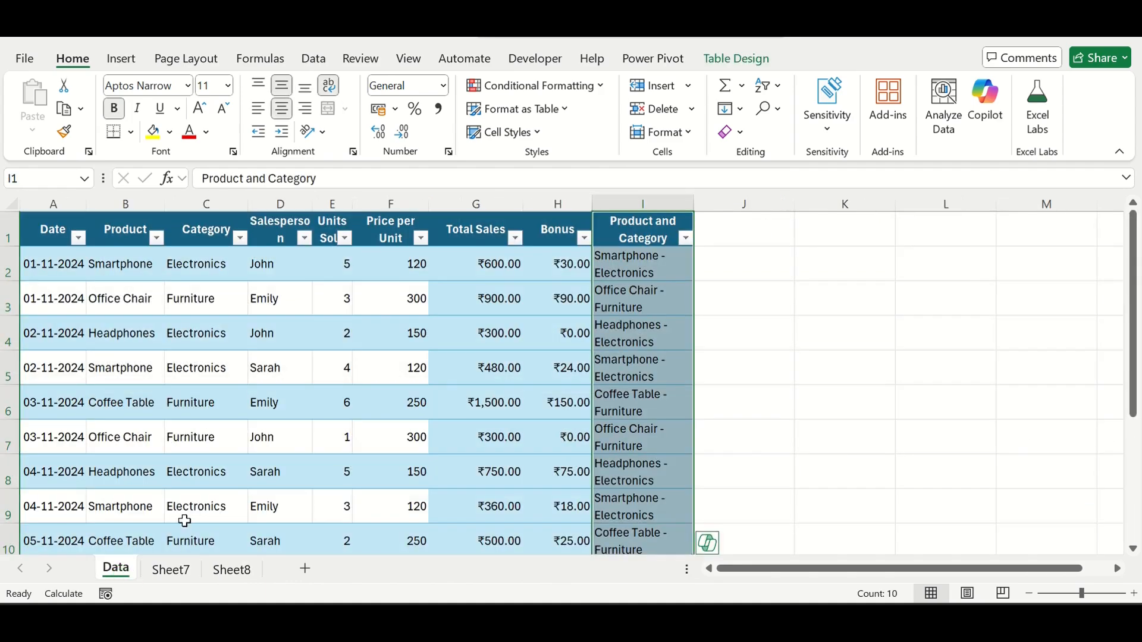